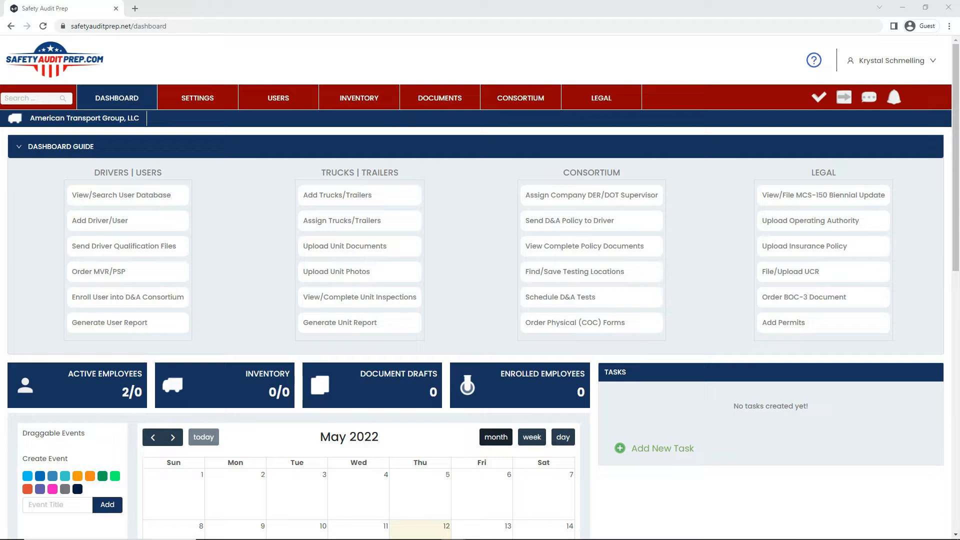
left_click(273, 95)
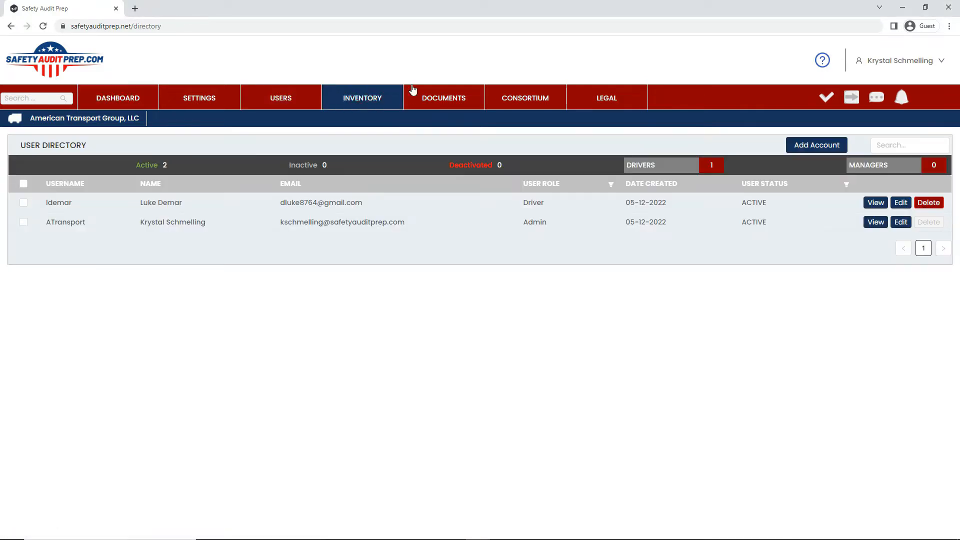
left_click(813, 150)
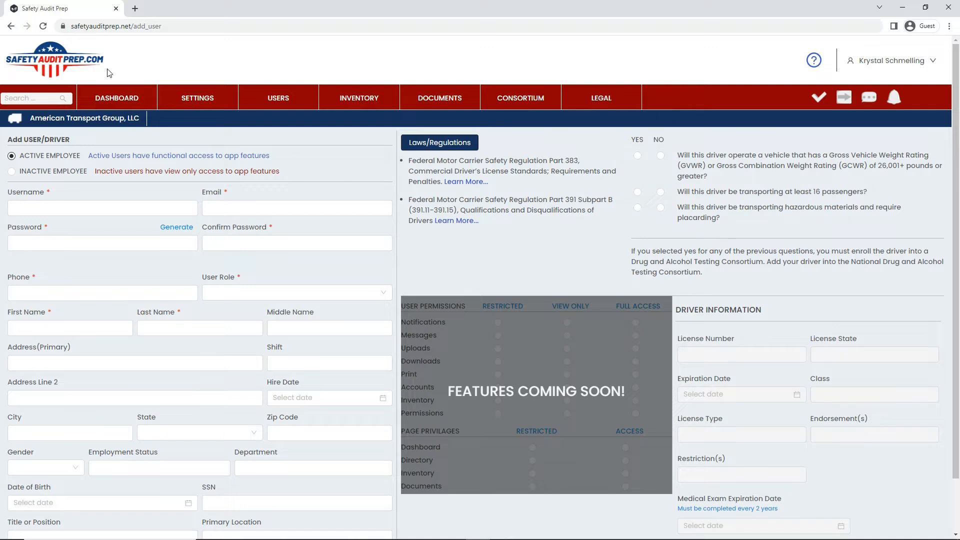
left_click(119, 100)
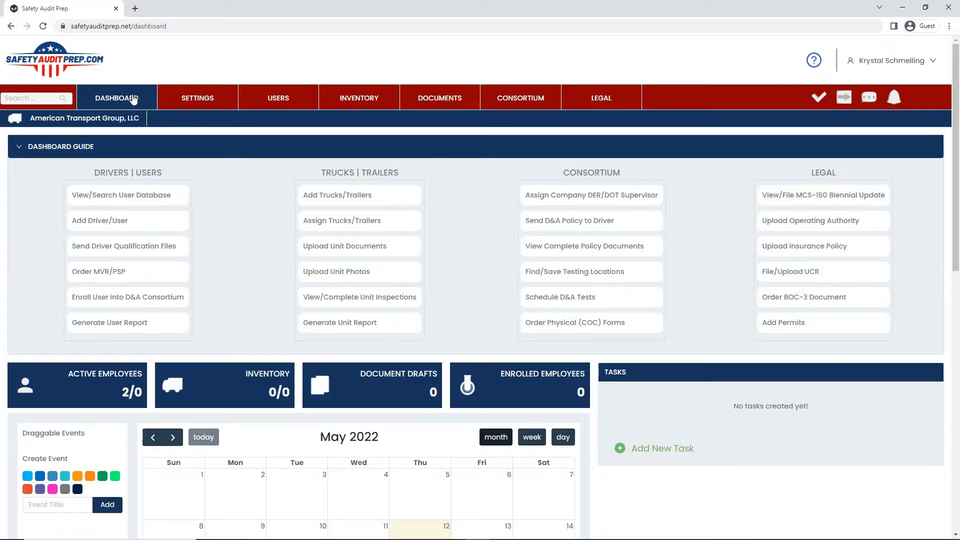
Open the Add Driver/User form from the dashboard guide and fill in the driver's username and e-mail address
left_click(111, 226)
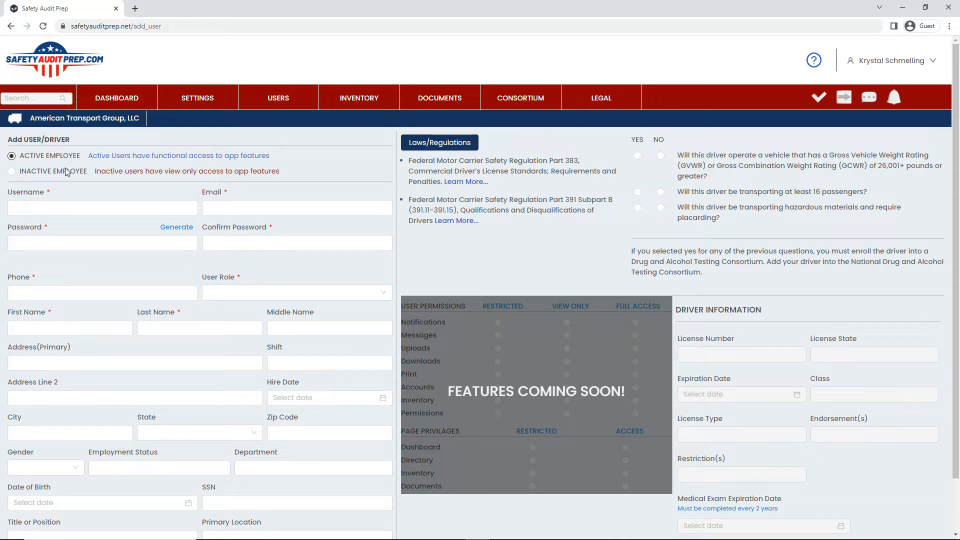
left_click(52, 207)
left_click(26, 212)
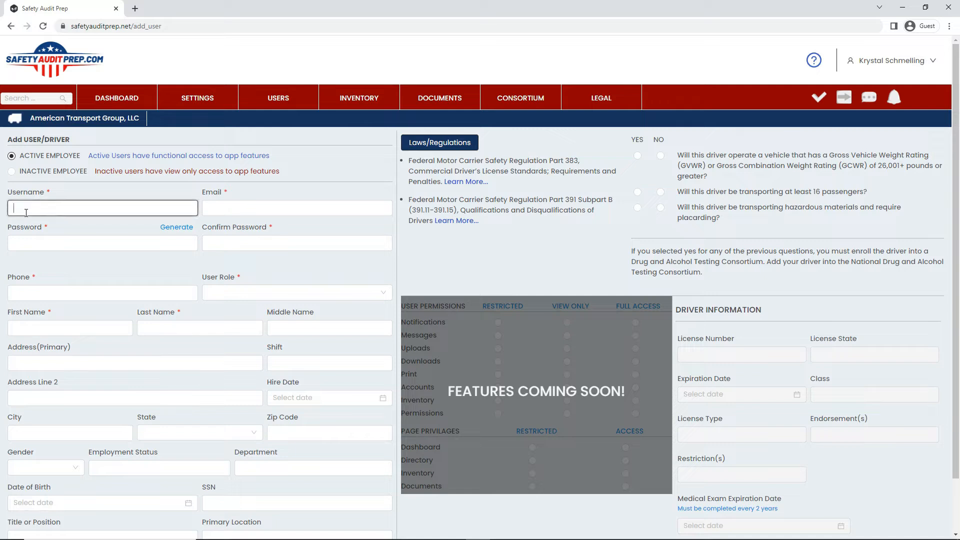
left_click(220, 214)
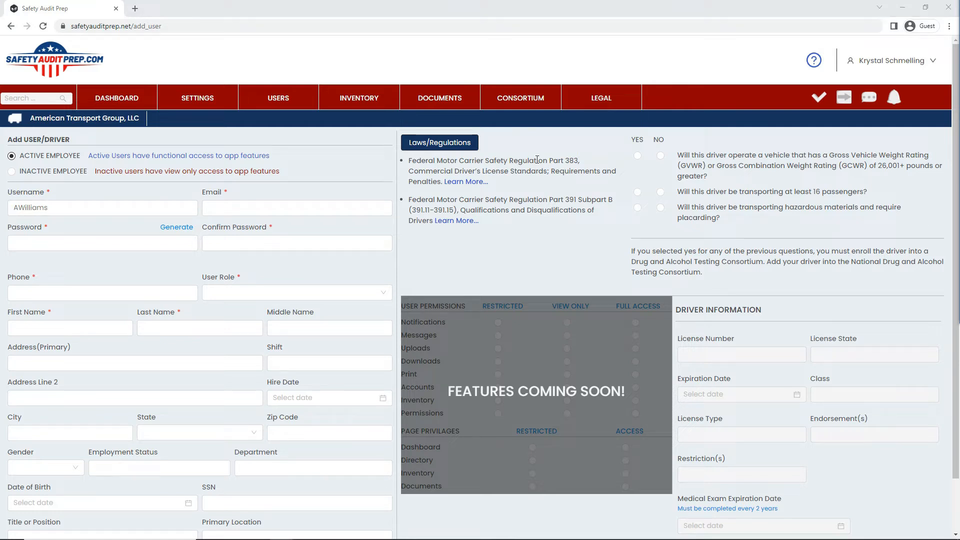
left_click(257, 208)
key("ctrl+v")
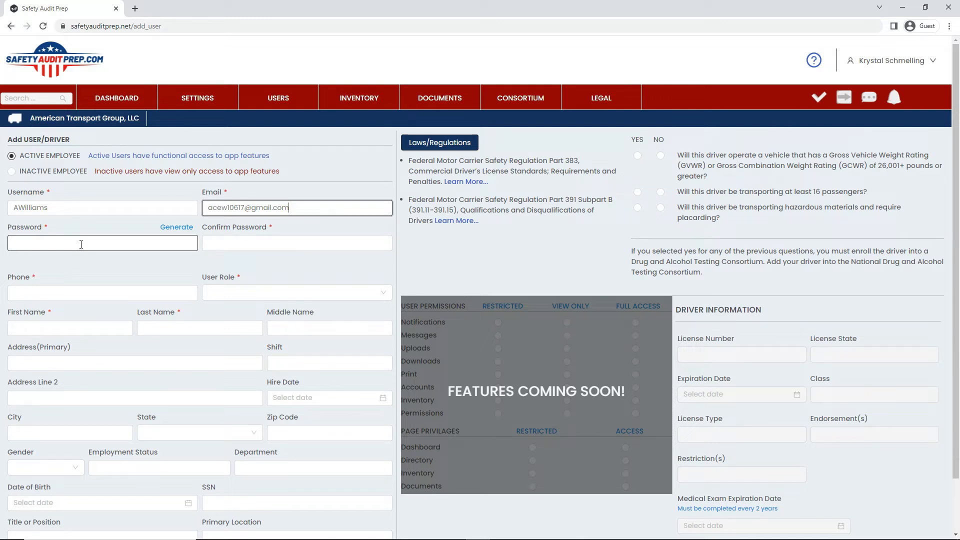
Generate an account password for the driver and copy it into the password confirmation
left_click(173, 228)
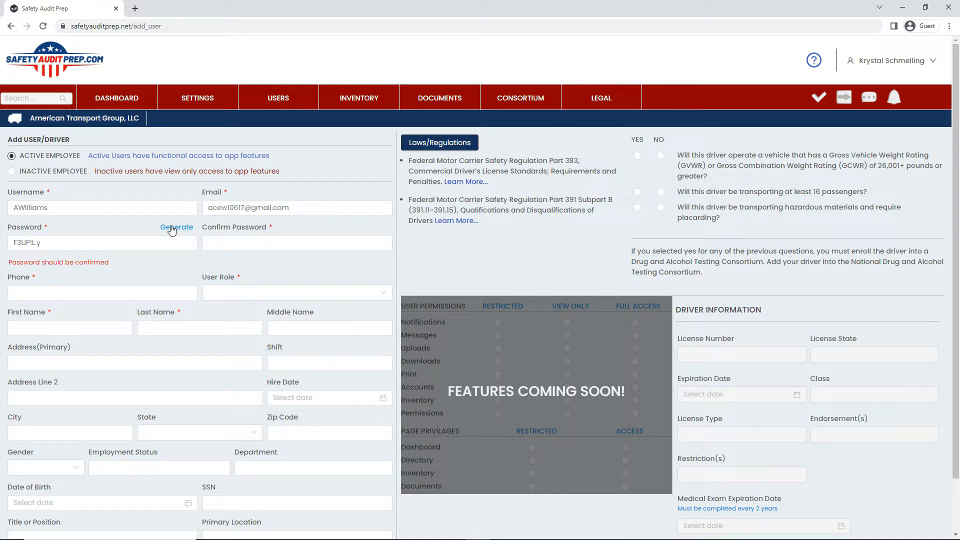
left_click(51, 243)
left_click_drag(52, 243, 8, 244)
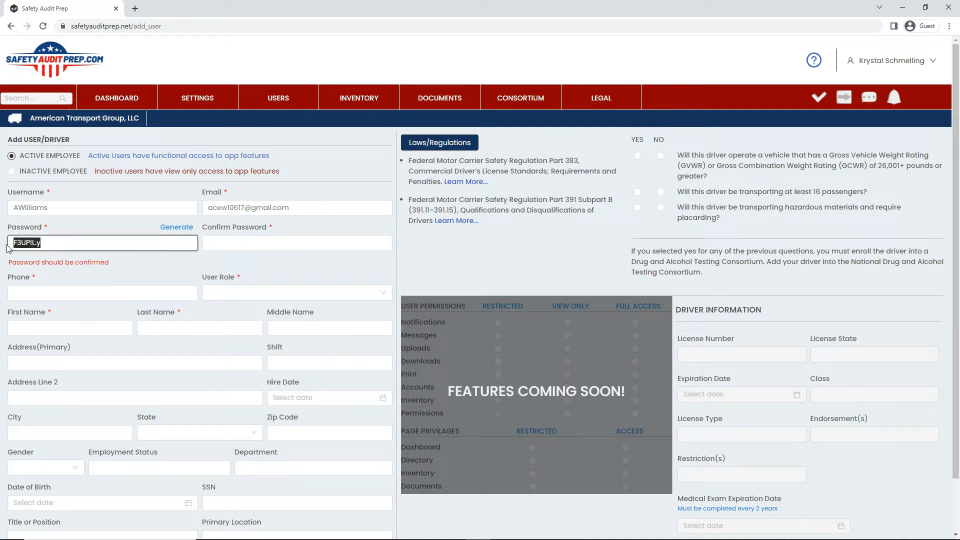
key("ctrl+c")
left_click(226, 244)
key("ctrl+v")
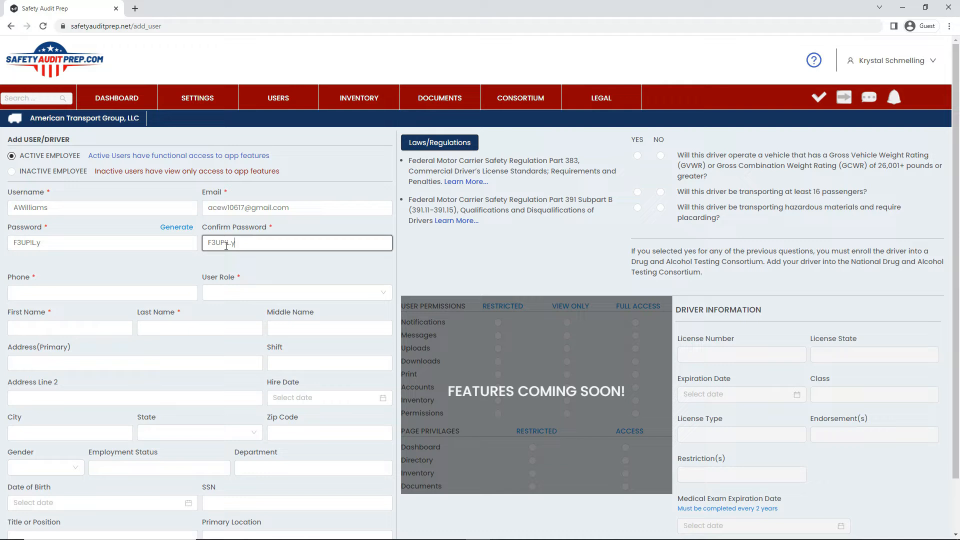
Fill in the driver's phone number and set the user role to Driver
left_click(70, 292)
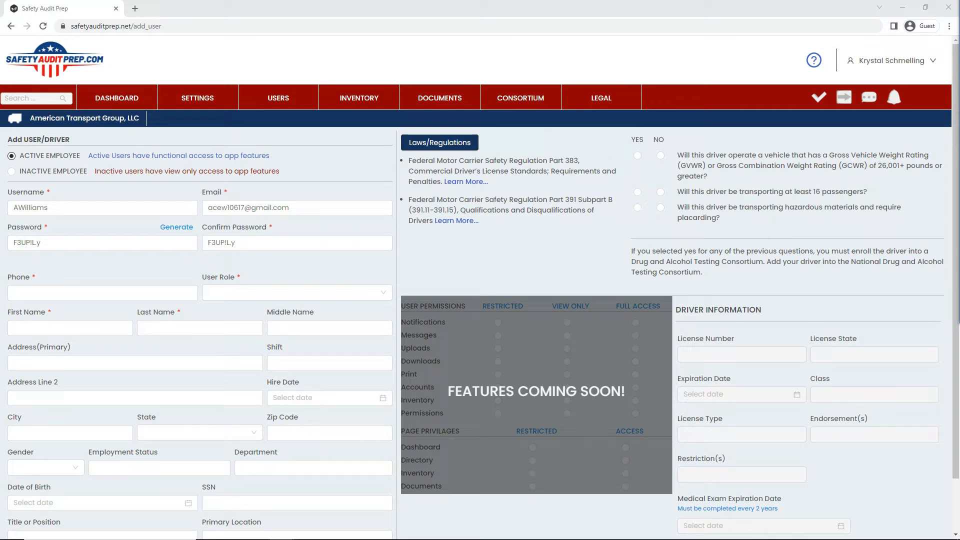
left_click(39, 293)
key("ctrl+v")
left_click(354, 292)
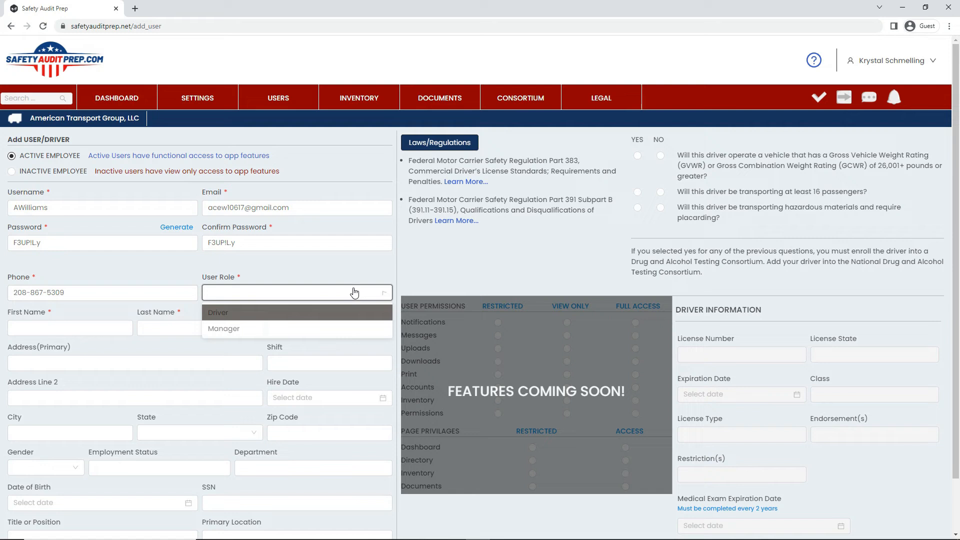
left_click(239, 312)
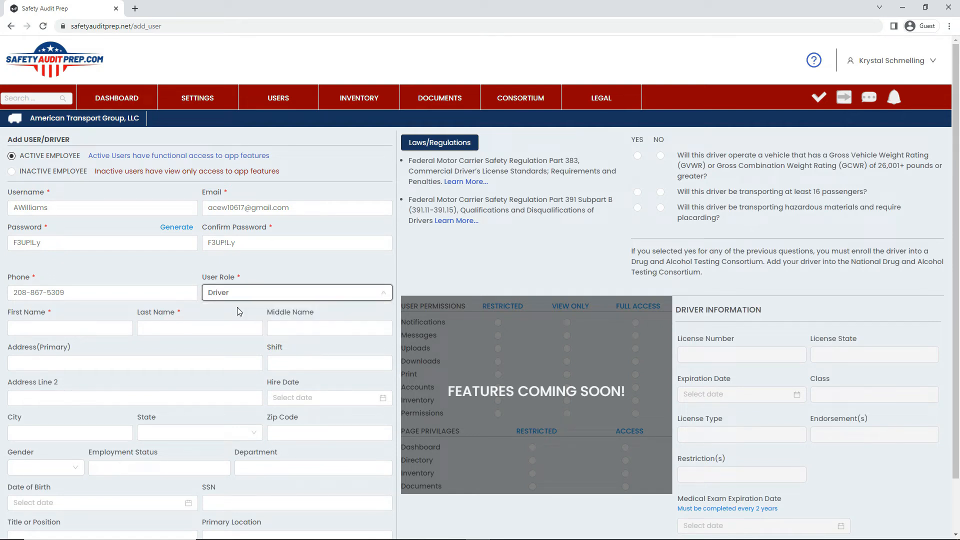
Enter the driver's first name and last name
left_click(24, 331)
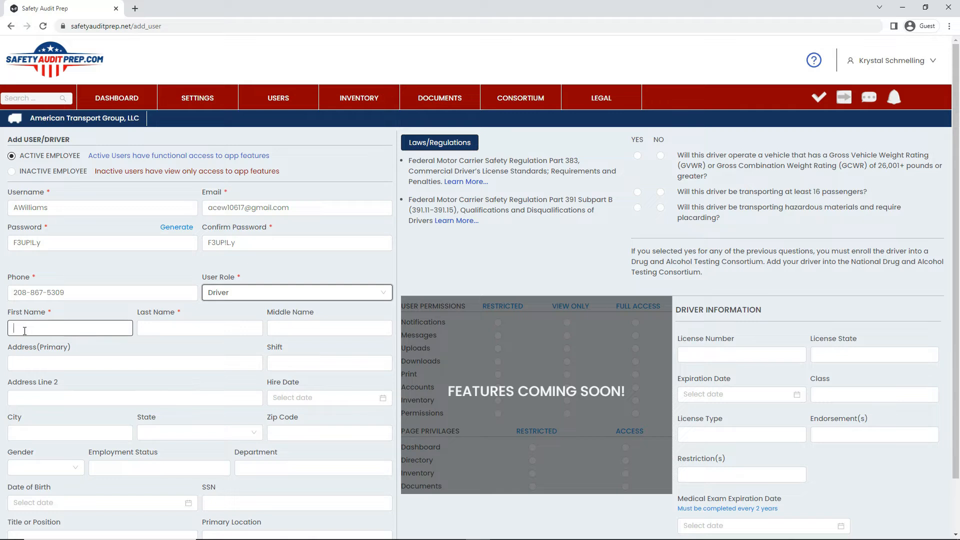
left_click(145, 329)
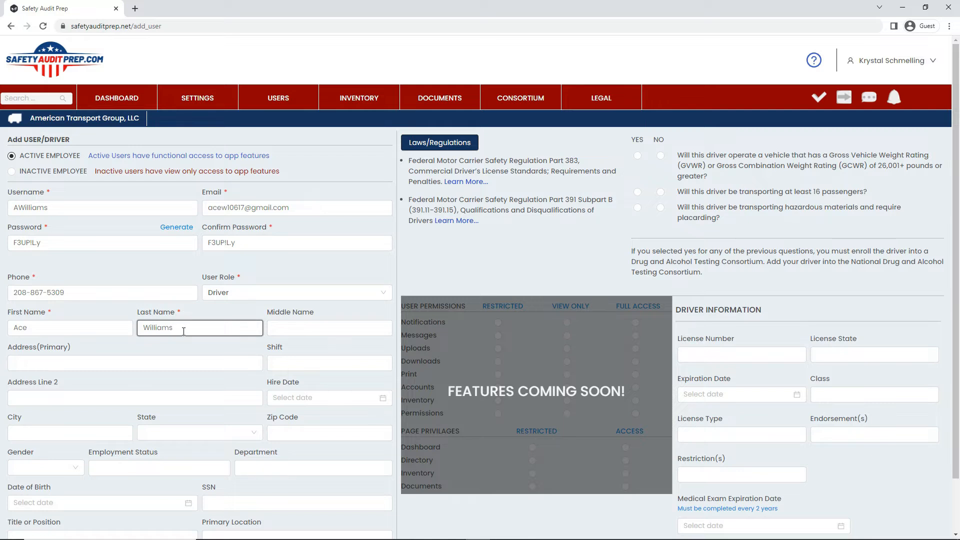
Answer Yes to operating a vehicle rated 26,001+ pounds or greater and submit the new user
scroll(178, 332, "down", 1)
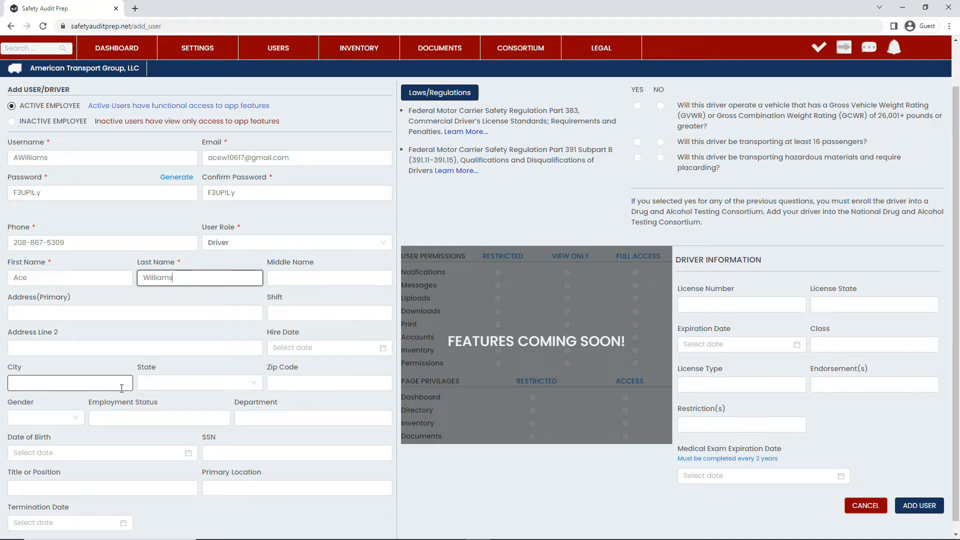
scroll(154, 412, "down", 1)
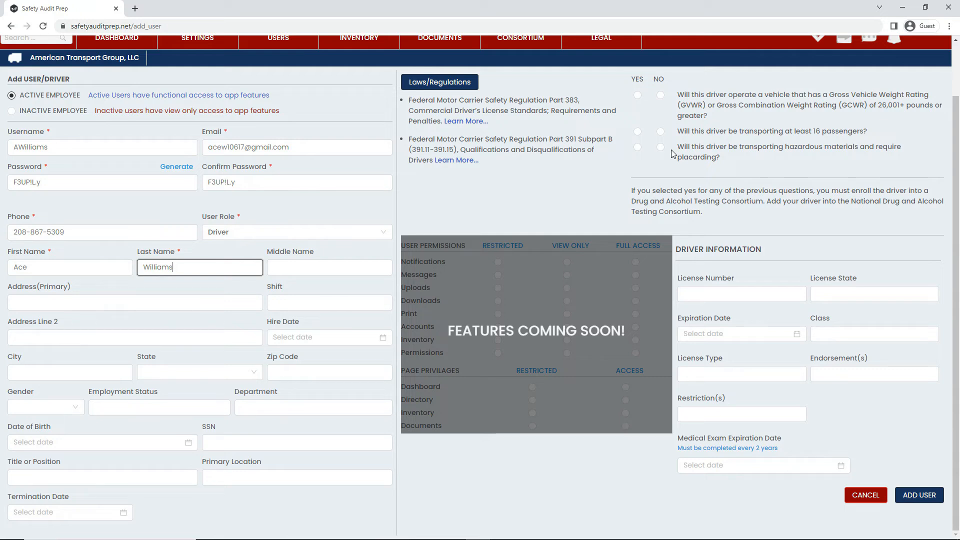
left_click(637, 95)
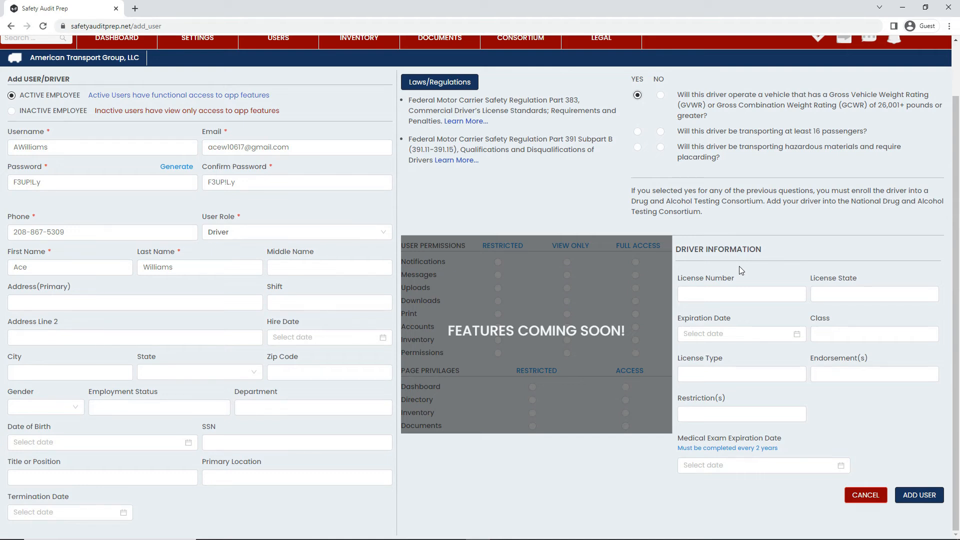
left_click(918, 495)
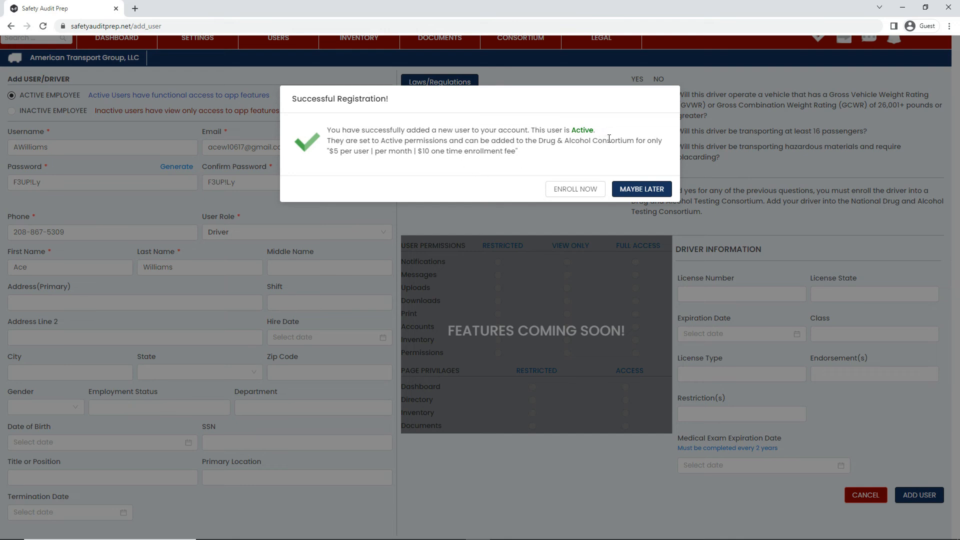
Postpone the Drug & Alcohol Consortium enrollment and view the newly added driver's account from the user directory
left_click(641, 189)
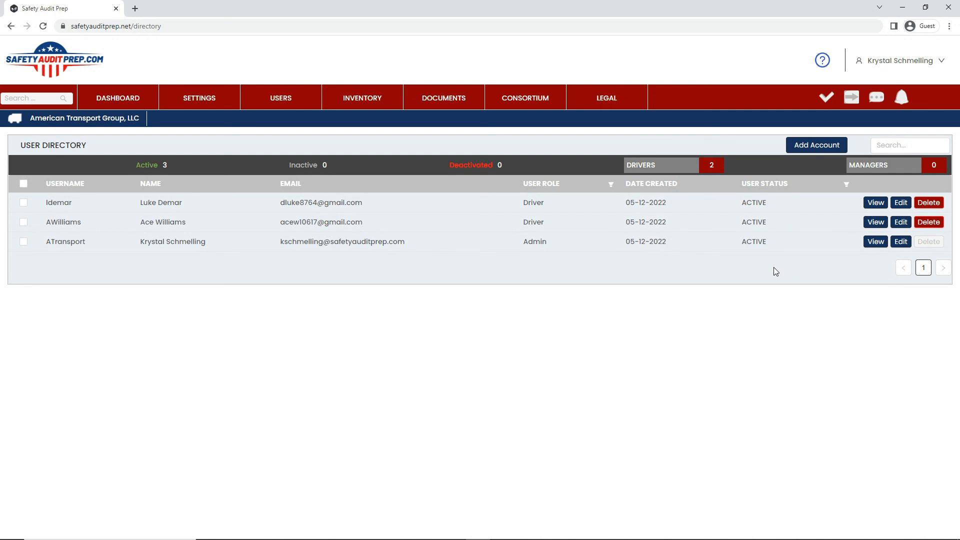
left_click(875, 222)
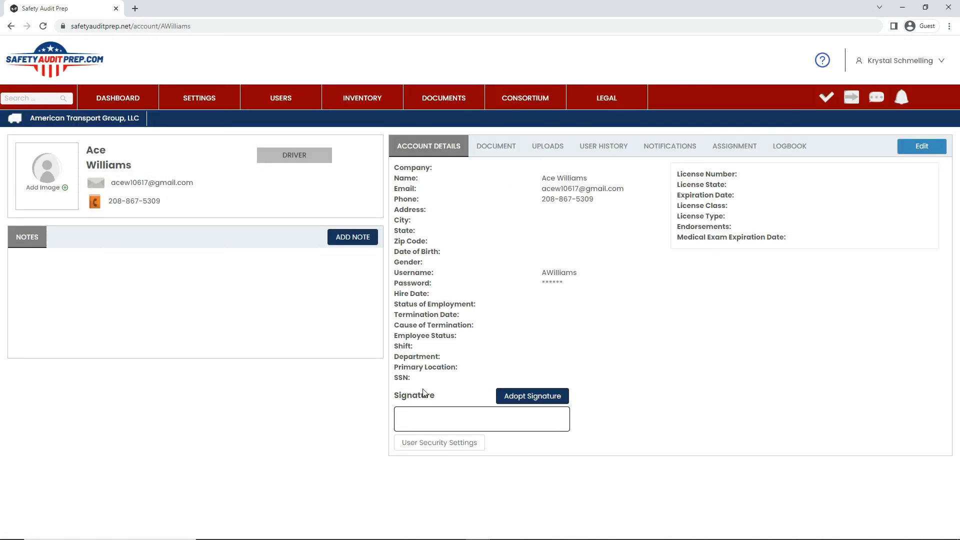